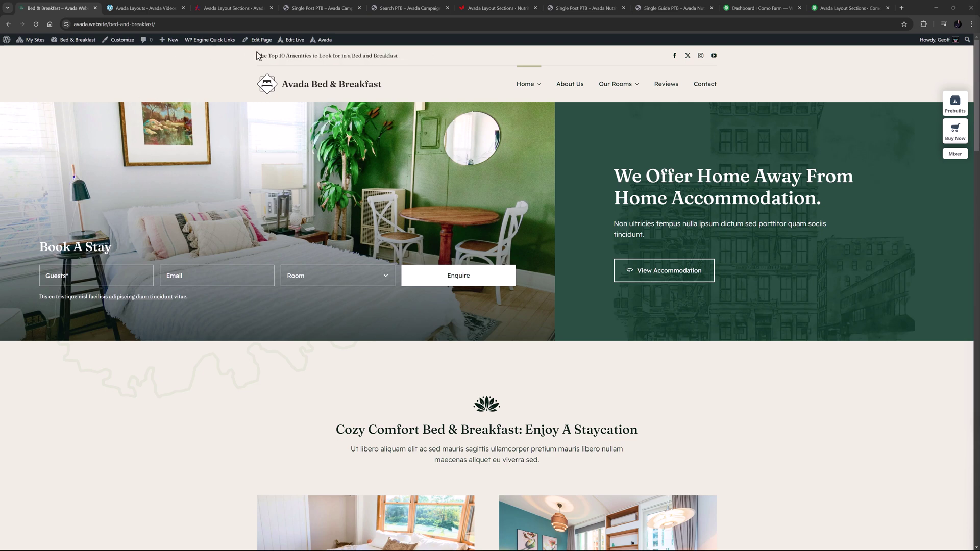
# Open 'The Top 10 Amenities To Look For In A Bed And Breakfast' post from the top-bar ticker
pyautogui.click(281, 57)
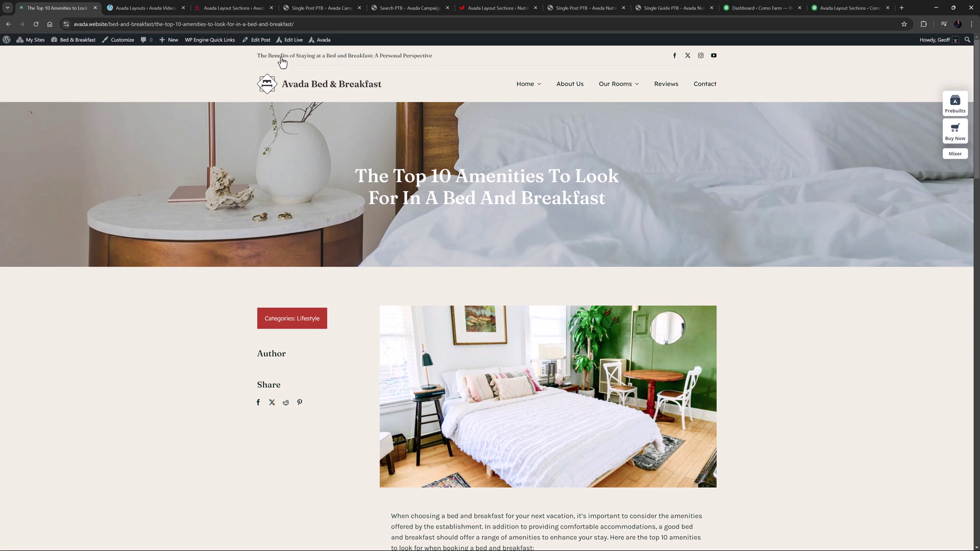
# Switch to the Avada Layouts admin page with its Global Layout and Layout Builder
pyautogui.click(146, 7)
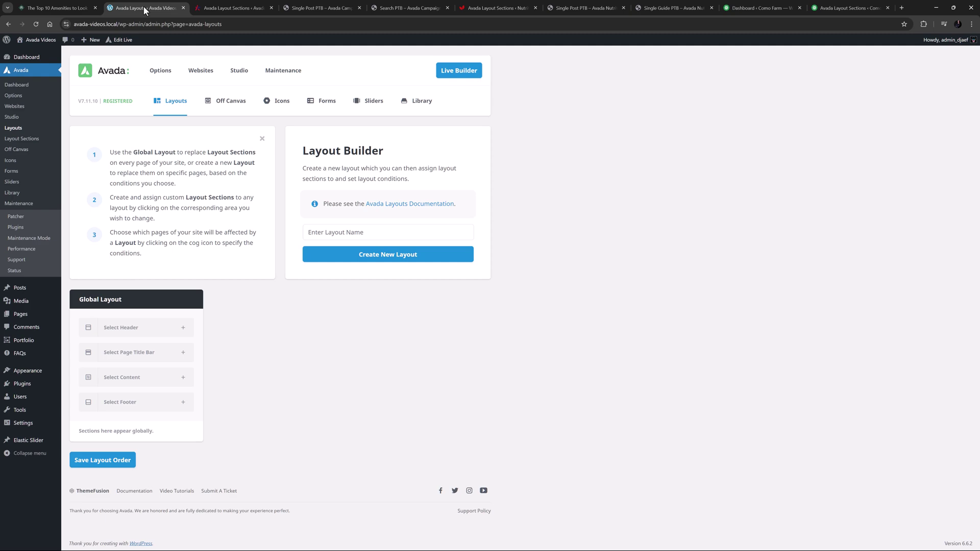
# Check the Page Title Bar list, then scroll the campaign layouts down to Search Results
pyautogui.click(231, 8)
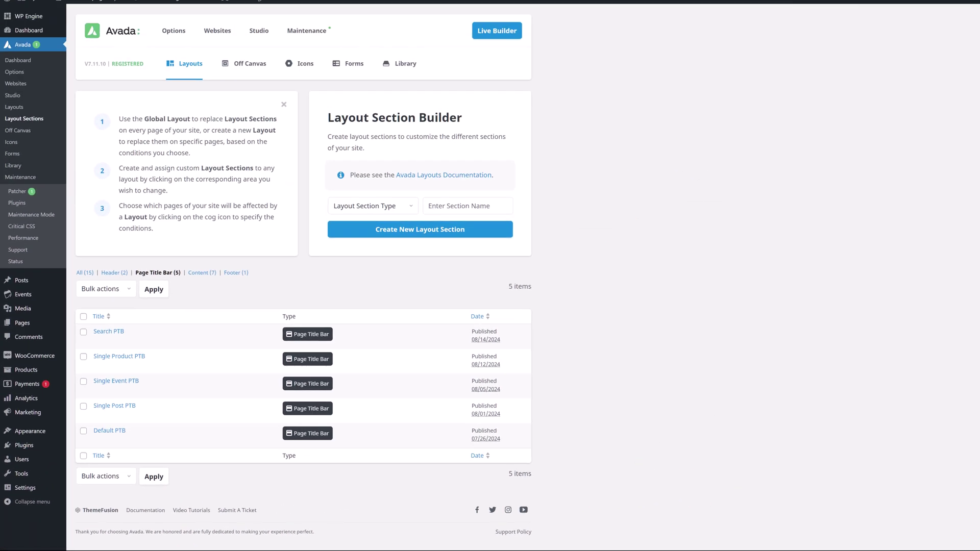
pyautogui.click(185, 65)
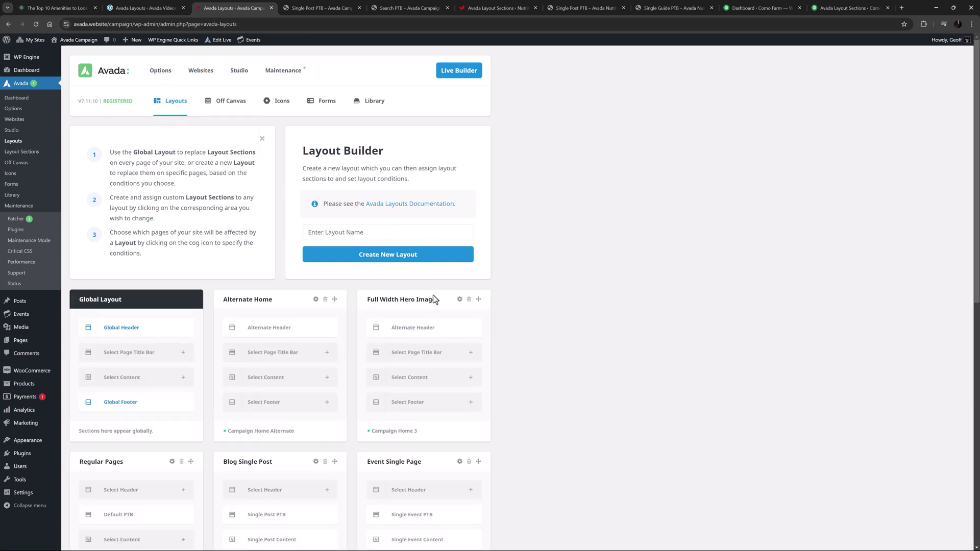
pyautogui.scroll(-8, 608, 336)
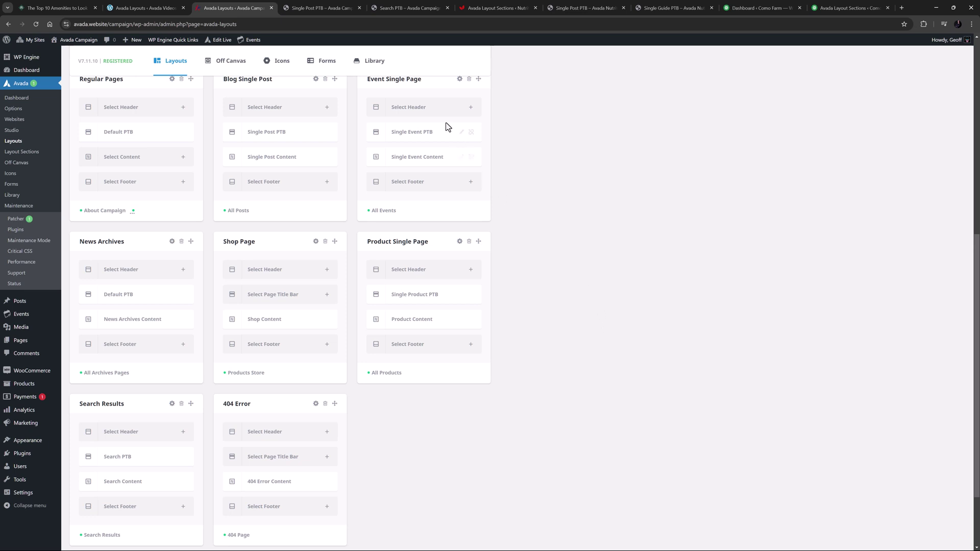
# Inspect the post title element settings in the campaign's Single Post PTB
pyautogui.click(325, 7)
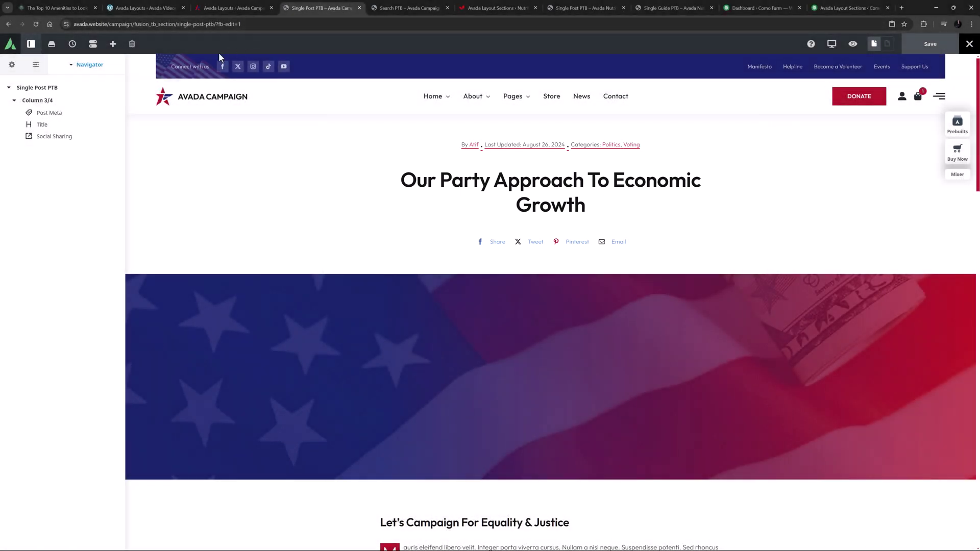
pyautogui.click(85, 125)
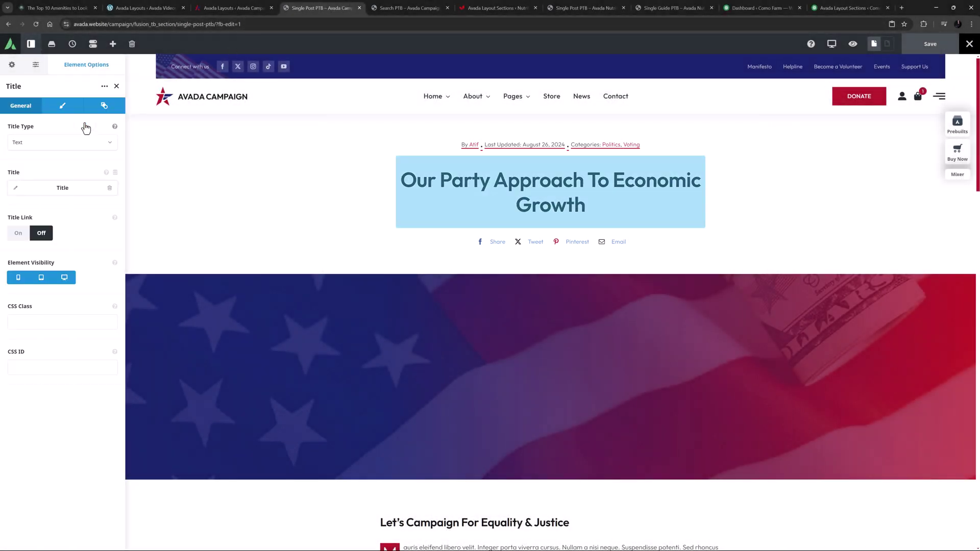
pyautogui.click(117, 87)
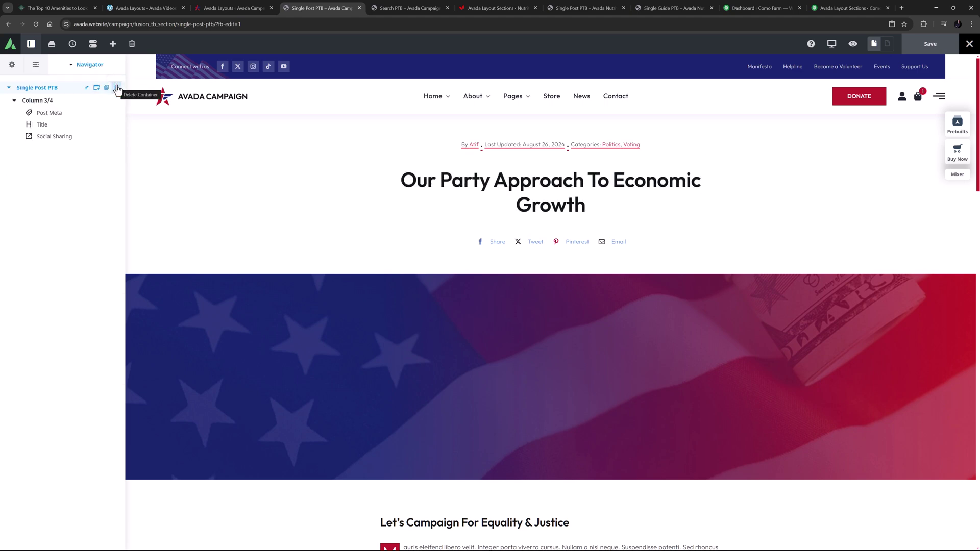
# Expand Search PTB's nested columns to see its Title and Search elements, then view Nutritionist's title bars
pyautogui.click(391, 7)
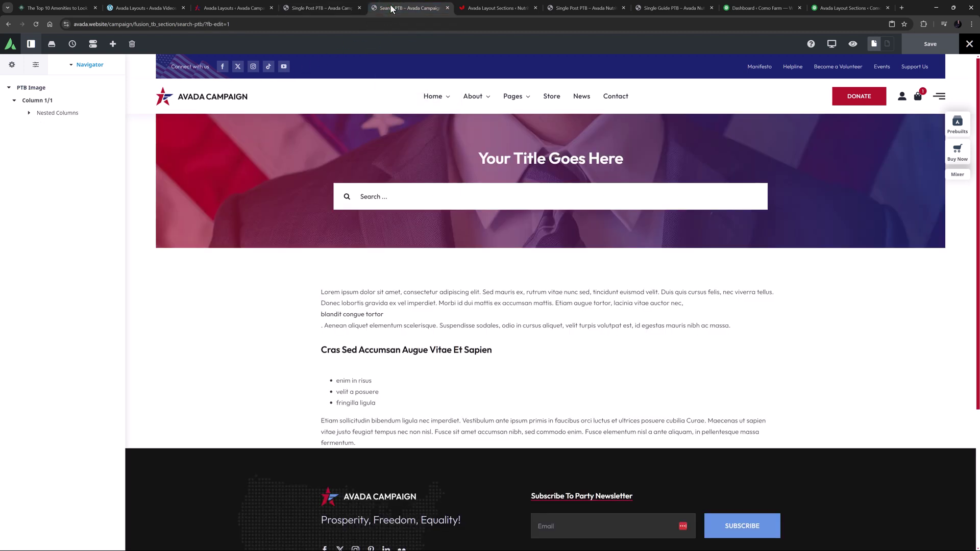
pyautogui.click(29, 113)
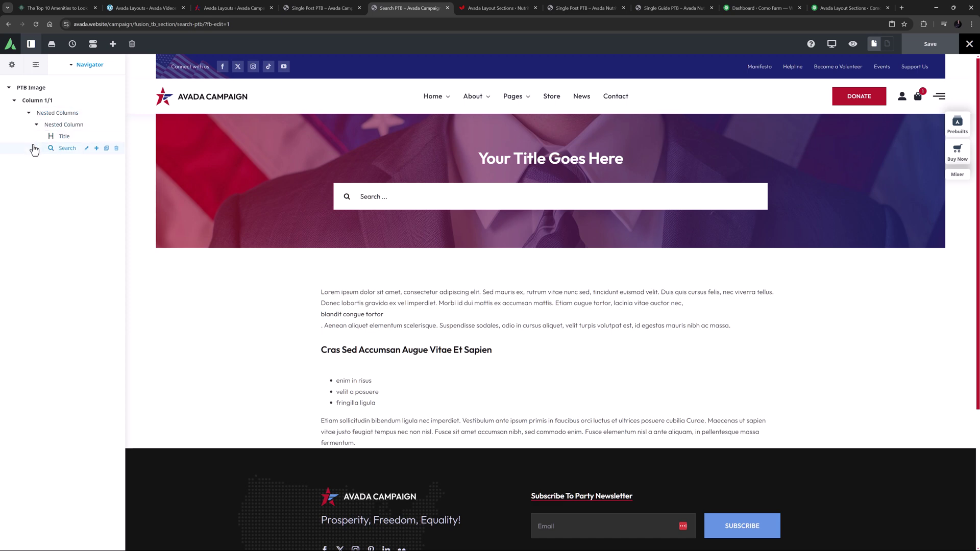
pyautogui.click(485, 7)
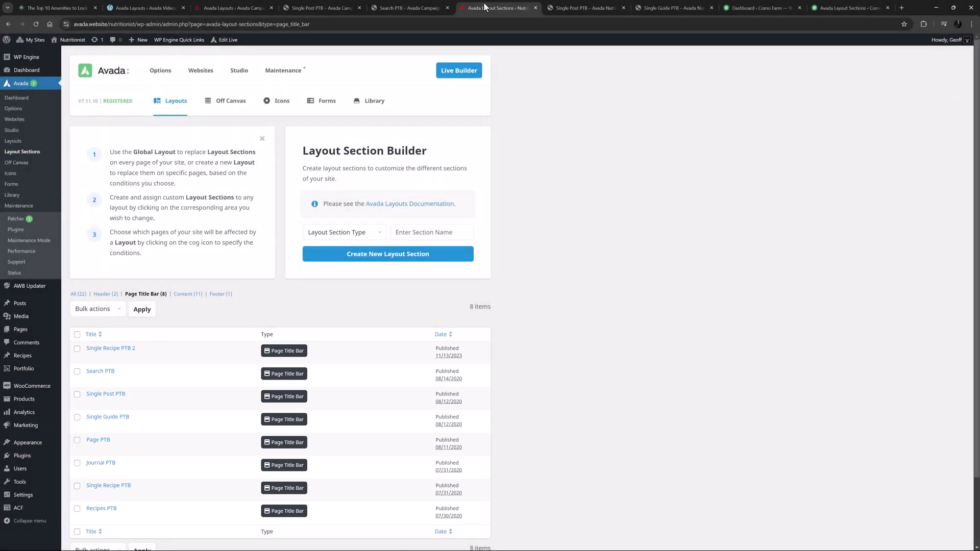
# Review Nutritionist Single Post PTB's image background and the Single Guide PTB, then bring up Como Farm's homepage
pyautogui.click(562, 9)
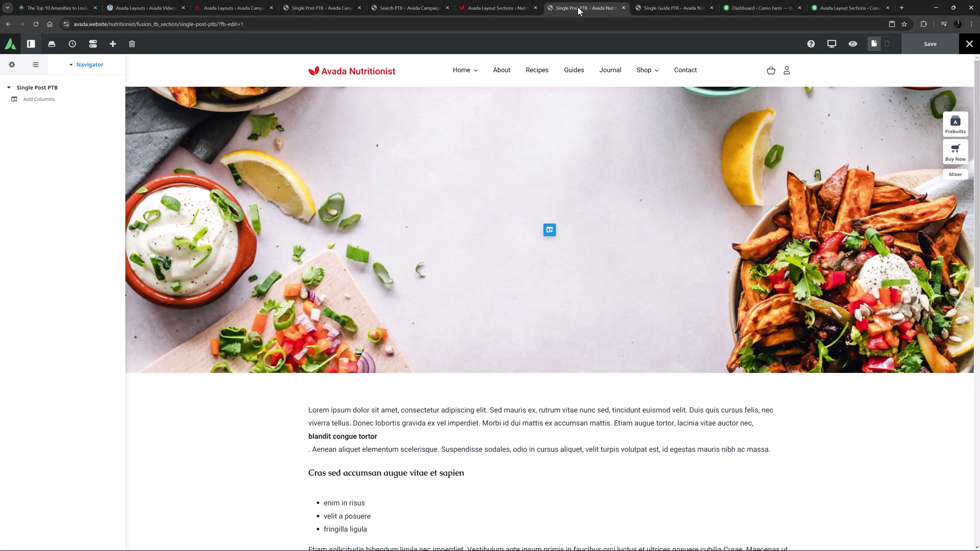
pyautogui.click(942, 103)
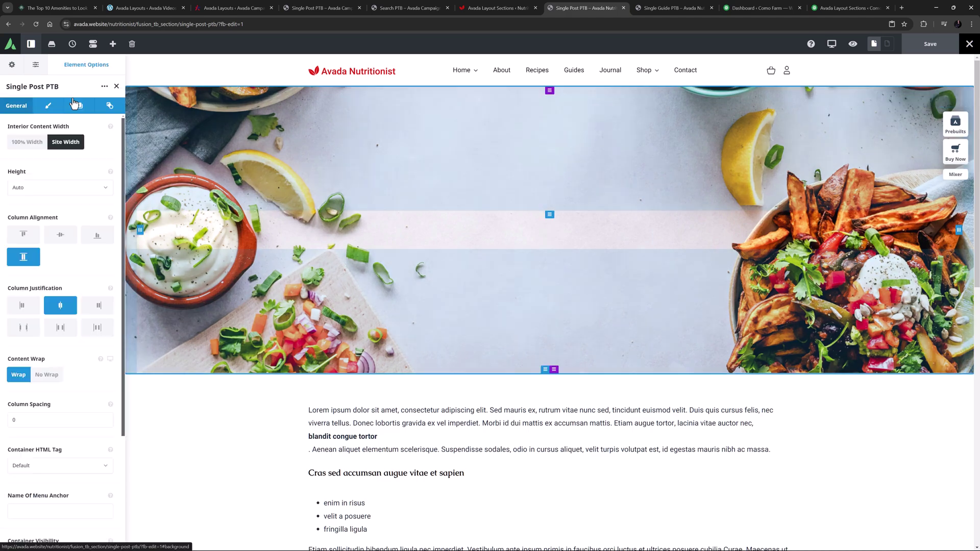
pyautogui.click(76, 105)
pyautogui.click(48, 152)
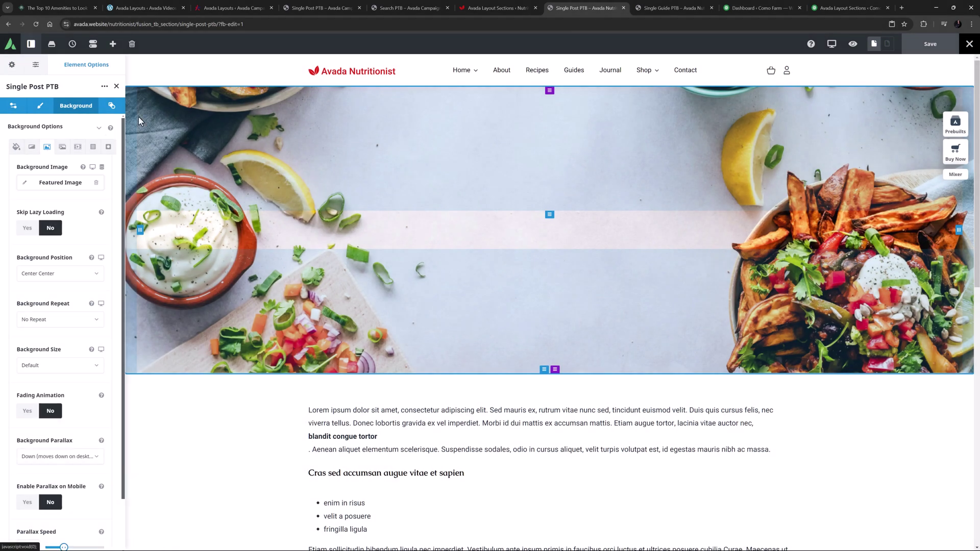
pyautogui.click(663, 8)
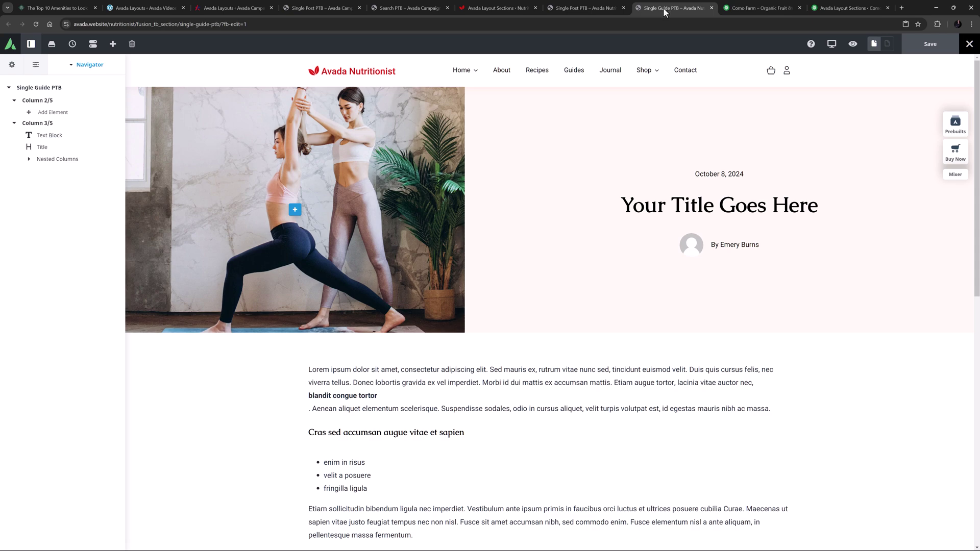
pyautogui.click(737, 8)
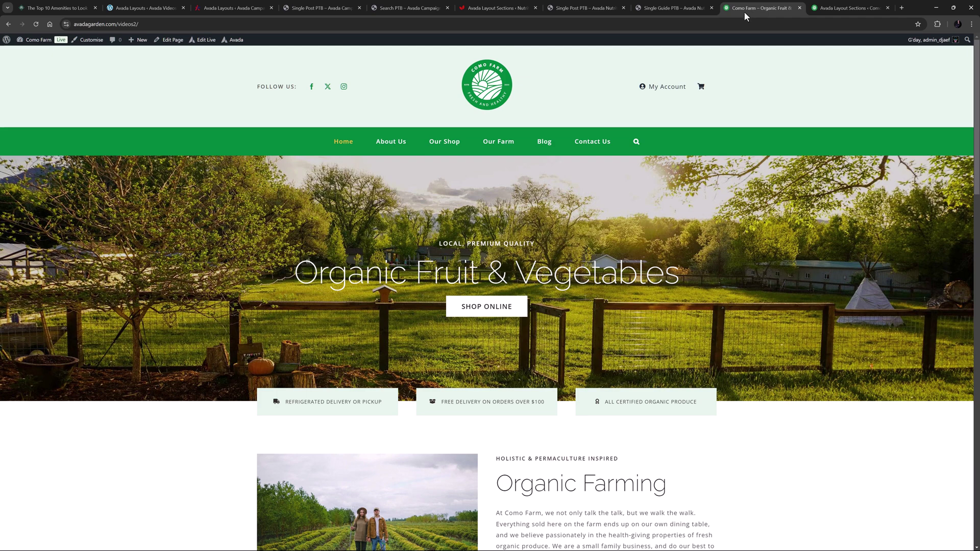
# Search the Como Farm site for 'box', then return to the Layout Sections admin page
pyautogui.click(636, 142)
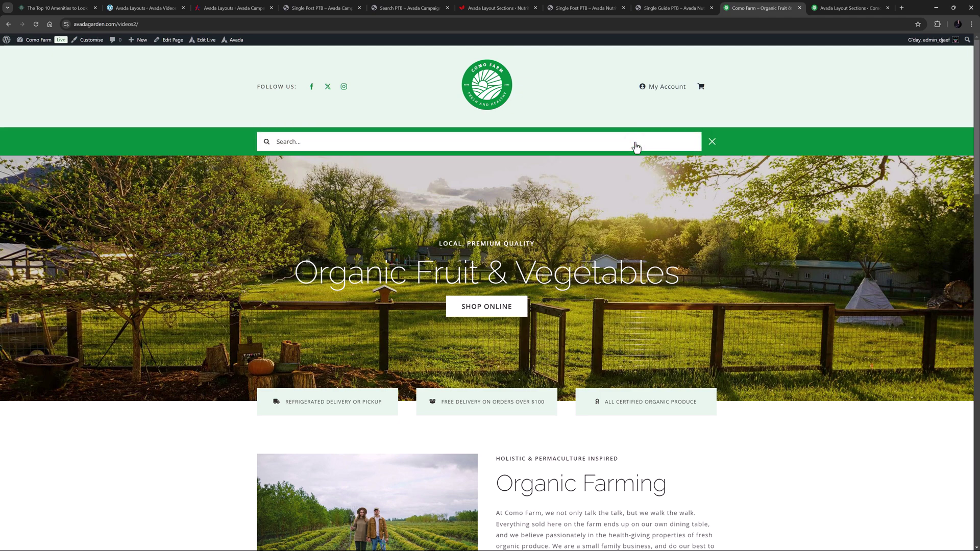
pyautogui.write('box')
pyautogui.press('Return')
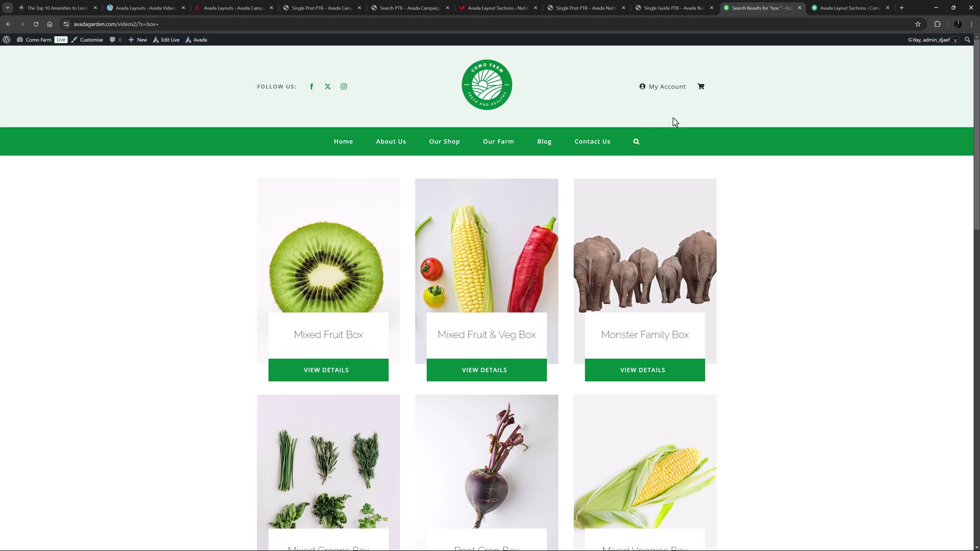
pyautogui.click(820, 8)
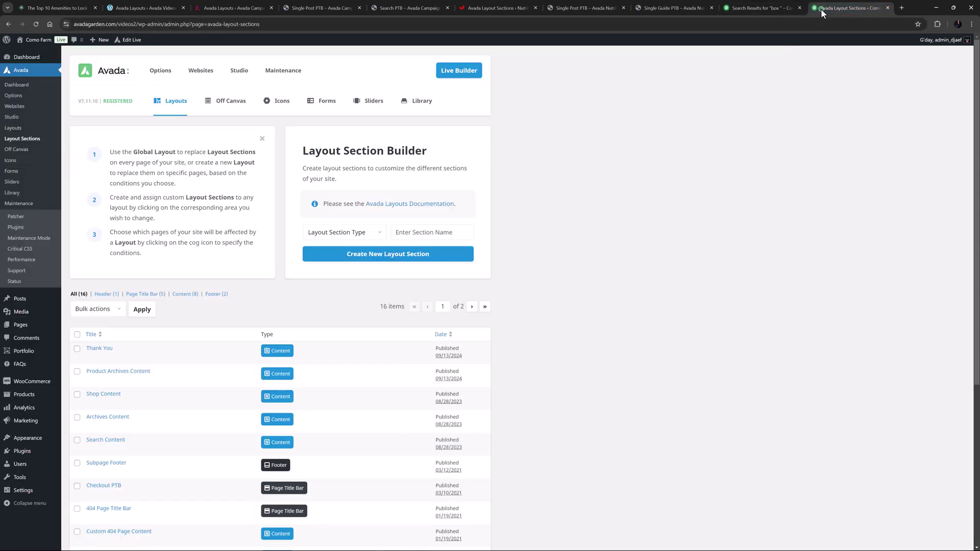
# Create a new Page Title Bar layout section named 'Search PTB'
pyautogui.click(344, 232)
pyautogui.click(332, 269)
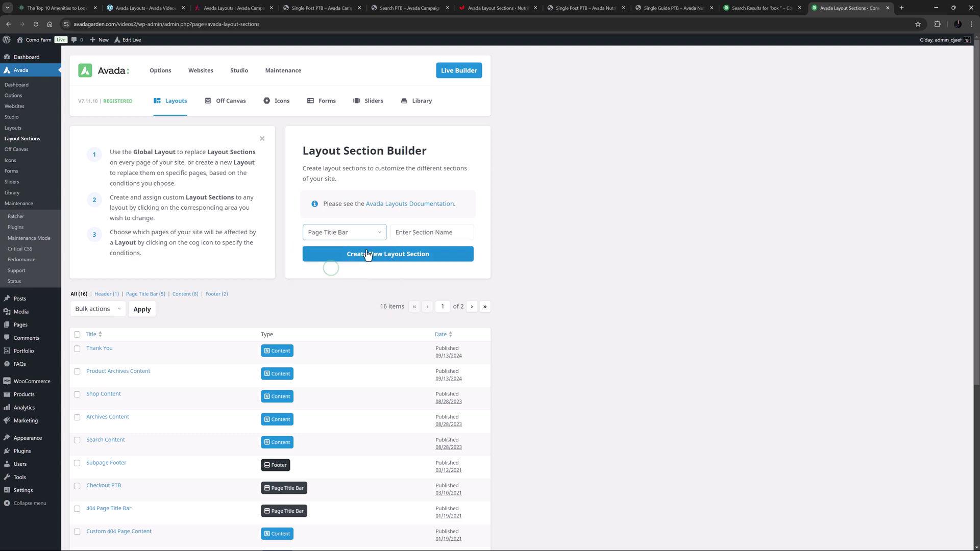
pyautogui.click(415, 230)
pyautogui.write('Search PTB')
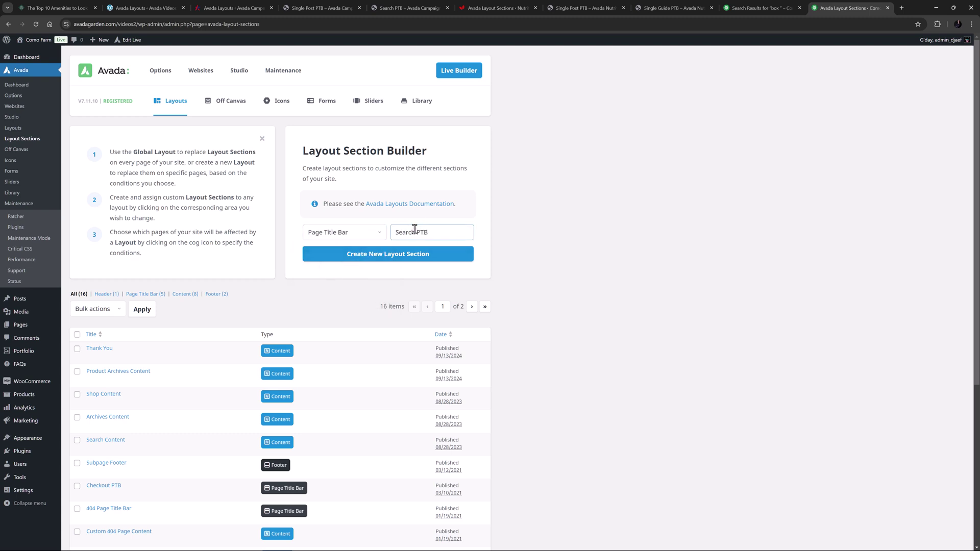
pyautogui.press('Return')
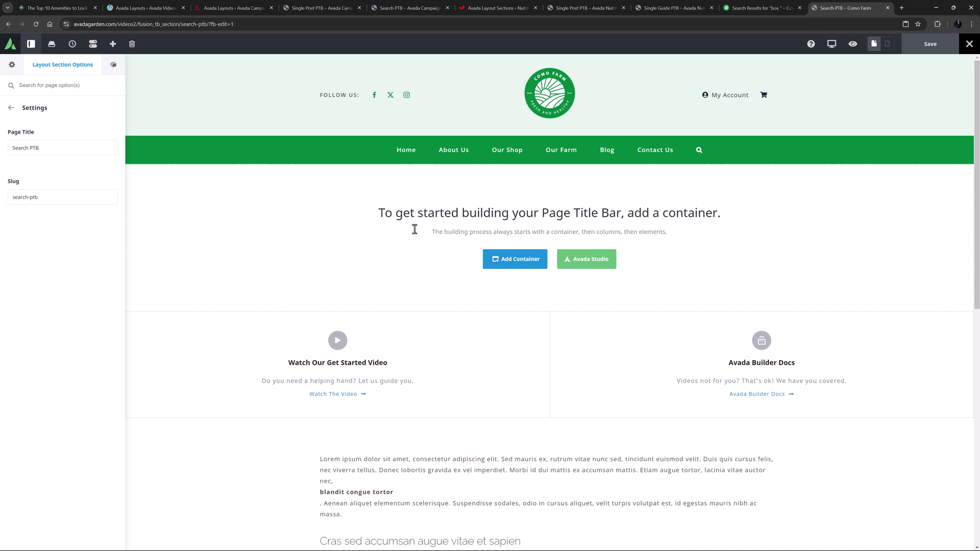
# Browse the Avada Studio title bar templates, close the library, and add a 1/1 container
pyautogui.click(580, 260)
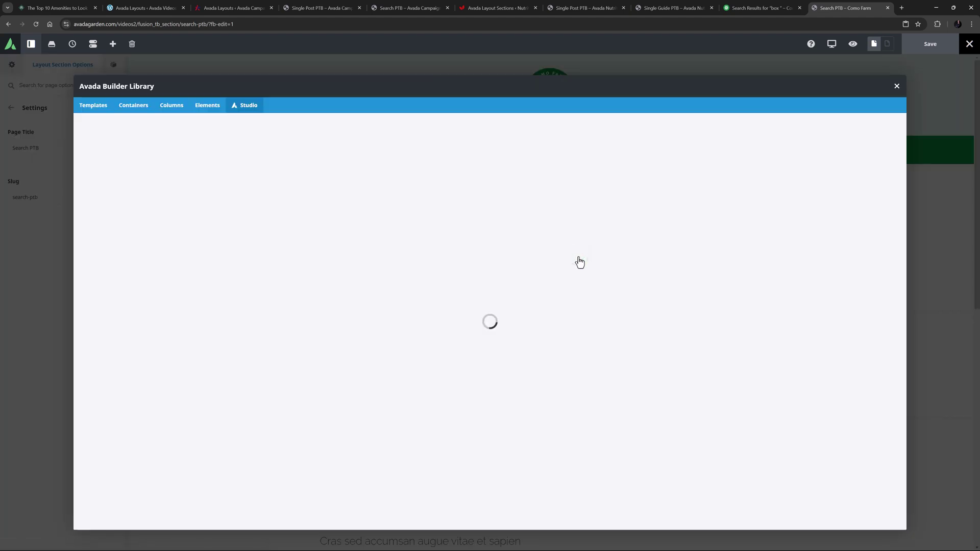
pyautogui.scroll(-3, 580, 262)
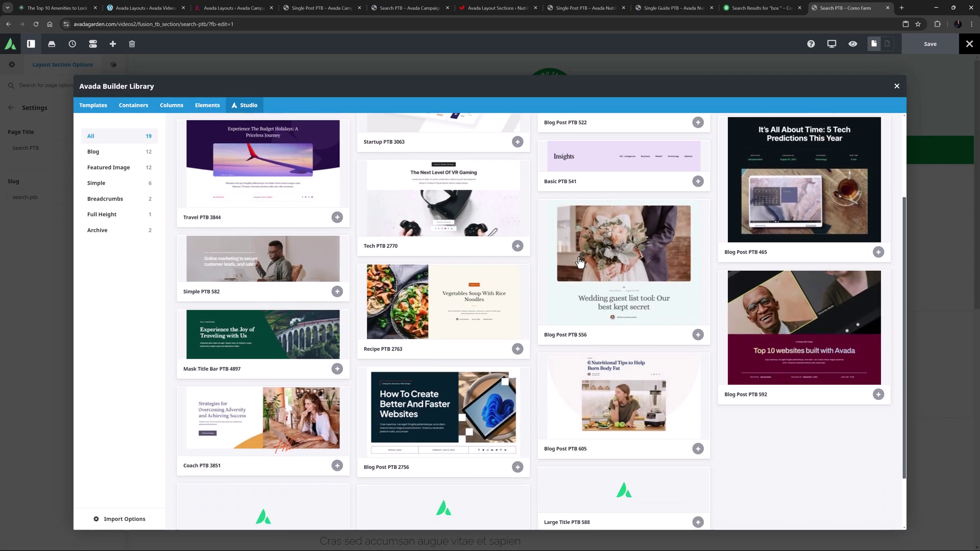
pyautogui.scroll(3, 579, 262)
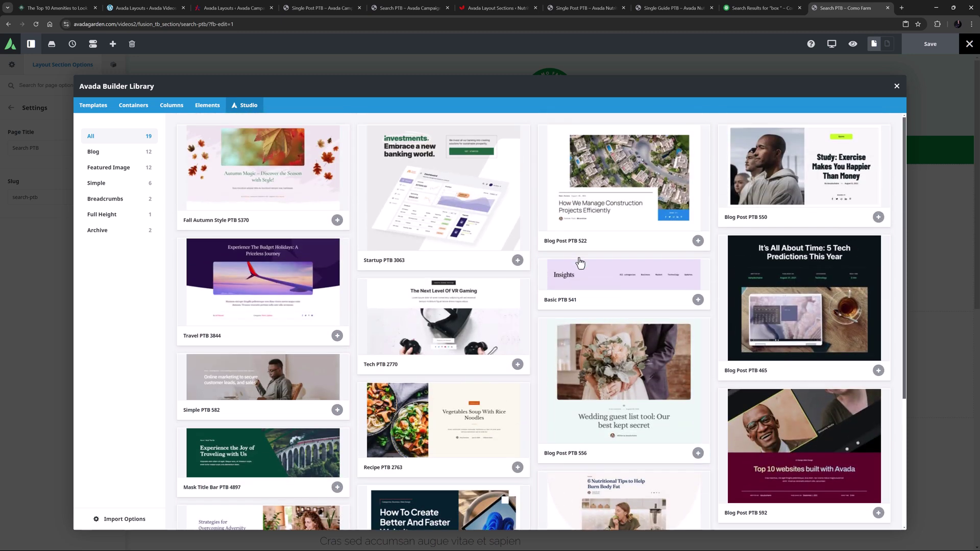
pyautogui.click(895, 87)
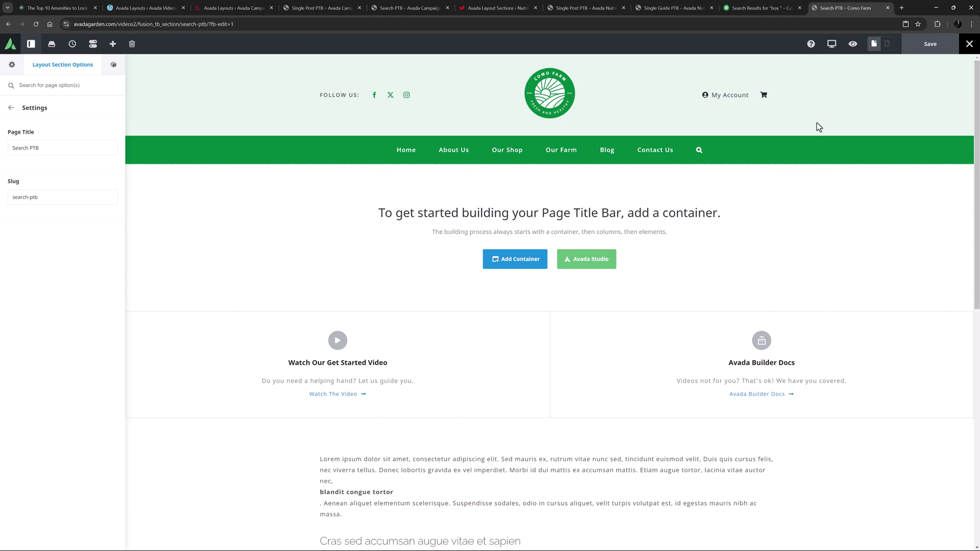
pyautogui.click(502, 259)
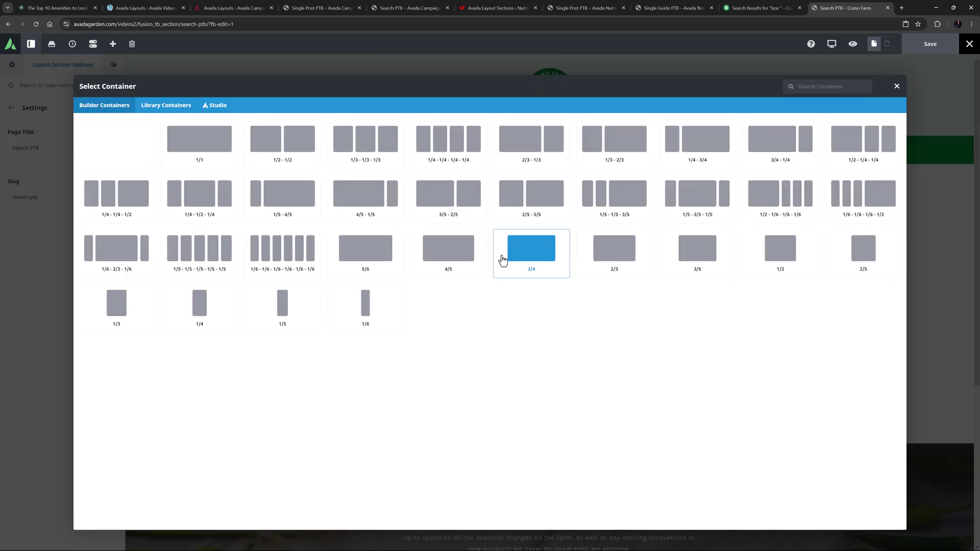
pyautogui.click(194, 155)
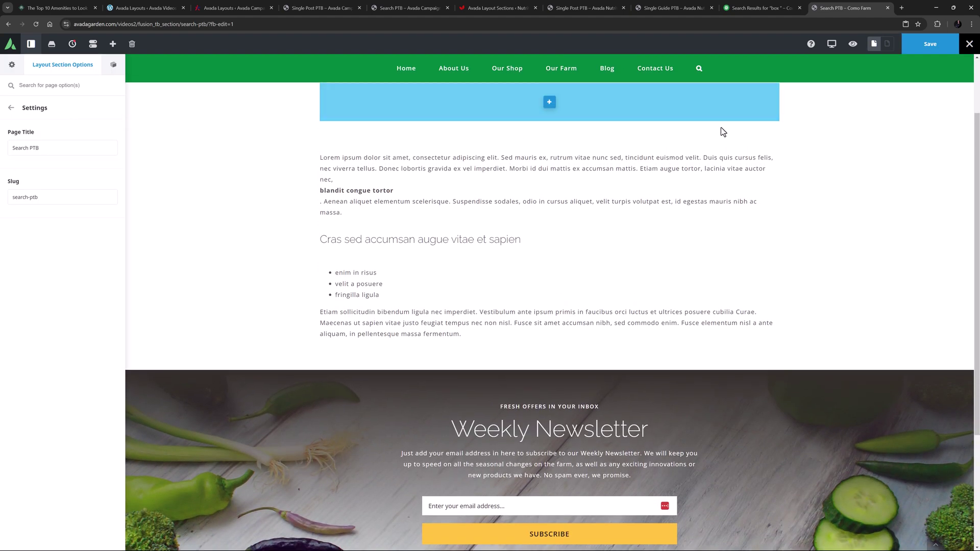
# Set the green vegetable photo as the container's background image with Overlay blend mode
pyautogui.click(950, 103)
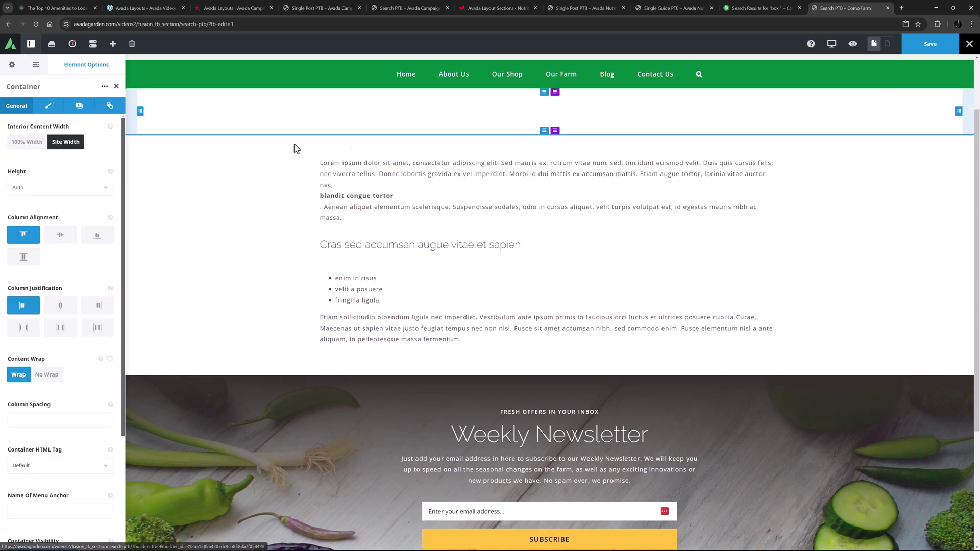
pyautogui.click(79, 106)
pyautogui.click(47, 147)
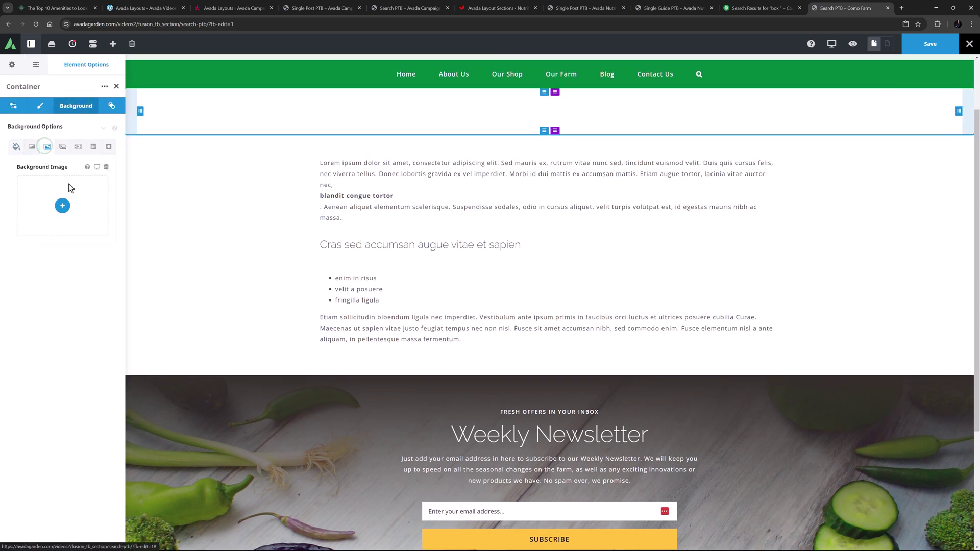
pyautogui.click(62, 206)
pyautogui.click(58, 147)
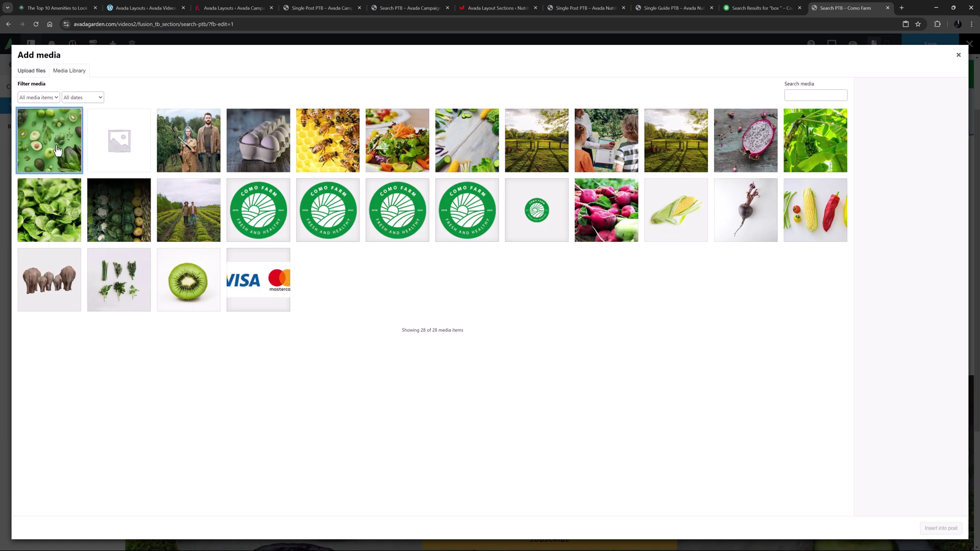
pyautogui.click(941, 528)
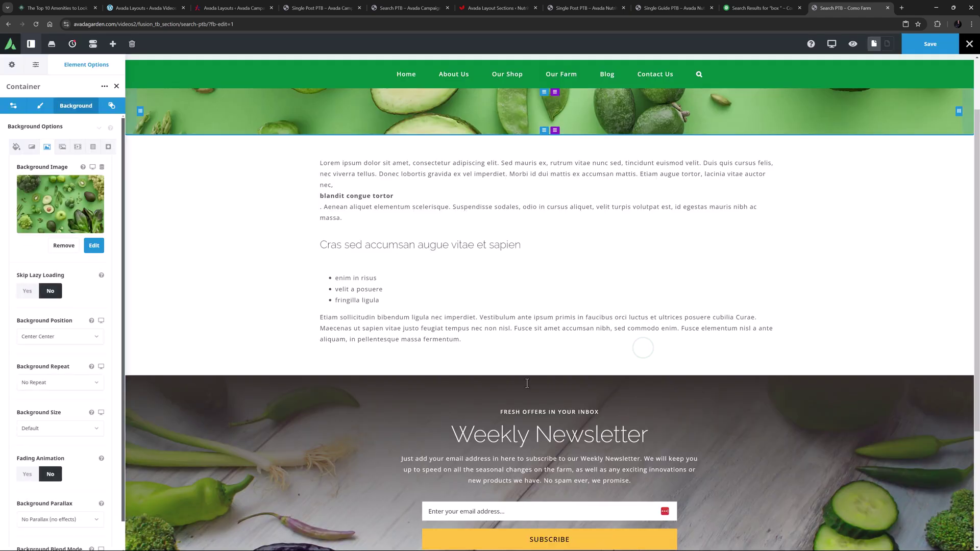
pyautogui.scroll(-2, 67, 531)
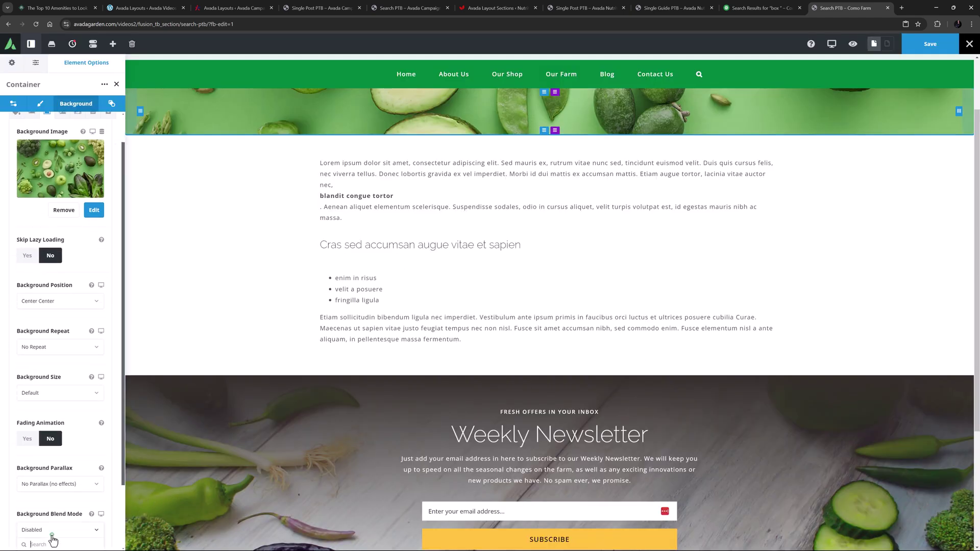
pyautogui.click(53, 537)
pyautogui.scroll(2, 51, 530)
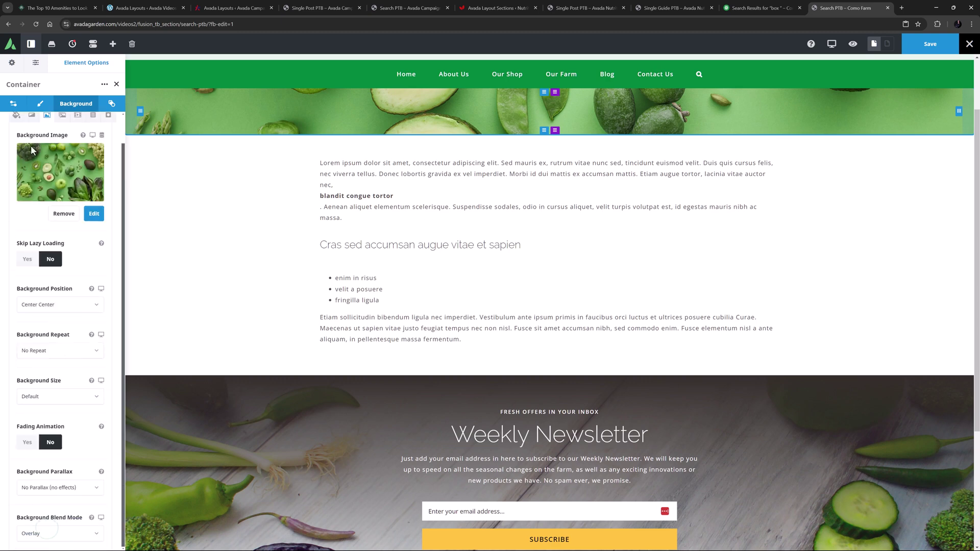
# Set the container's background colour to global Color 7 at alpha 70
pyautogui.click(17, 122)
pyautogui.click(100, 195)
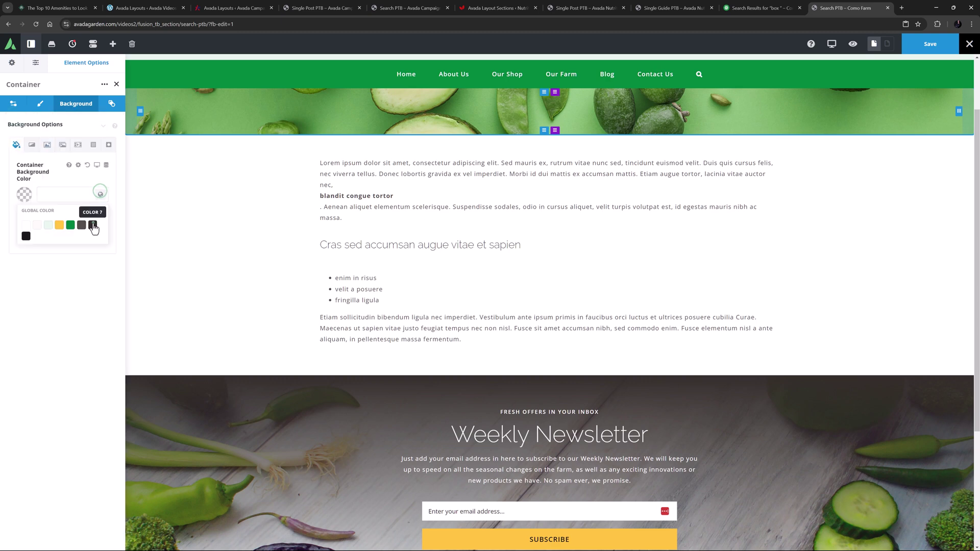
pyautogui.click(93, 224)
pyautogui.moveTo(94, 240)
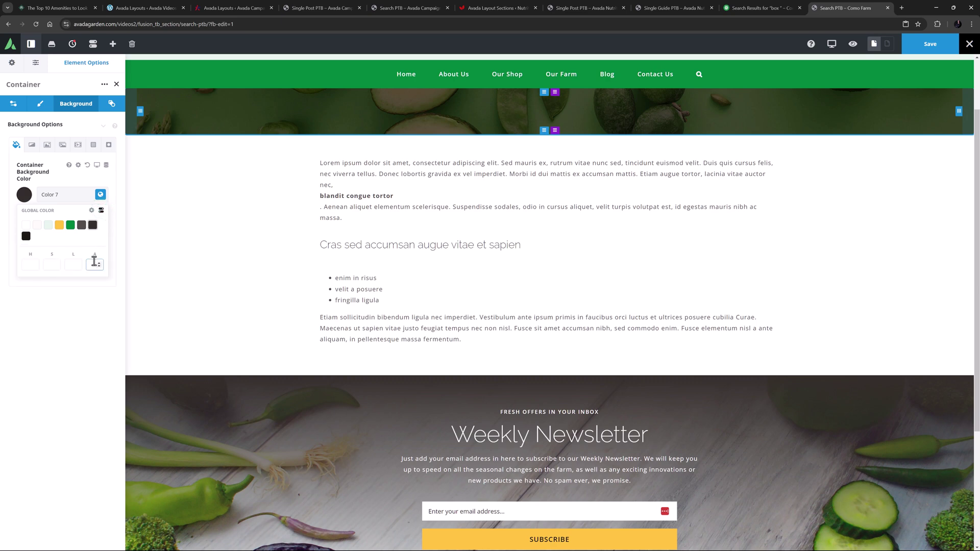
pyautogui.click(96, 265)
pyautogui.write('70')
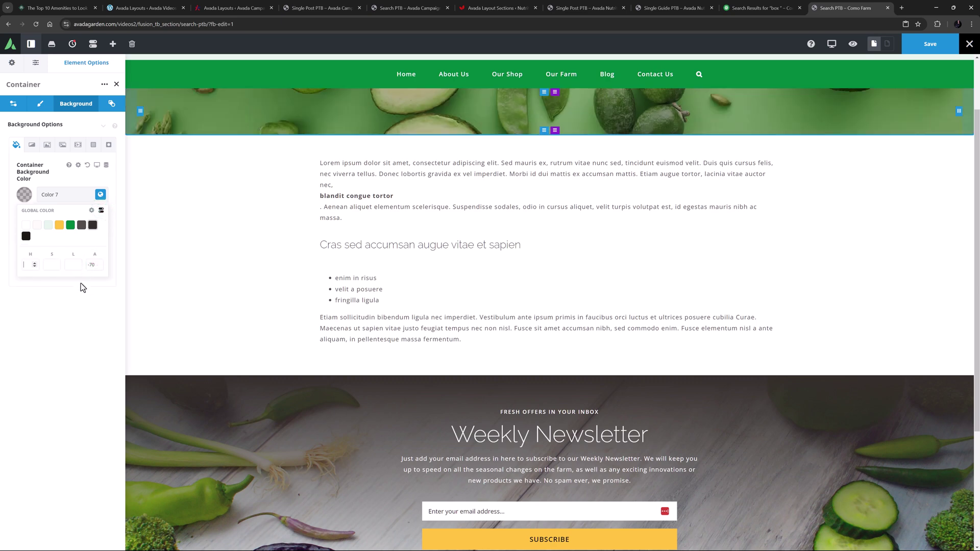
# Give the title bar container 100px top and bottom padding
pyautogui.click(41, 103)
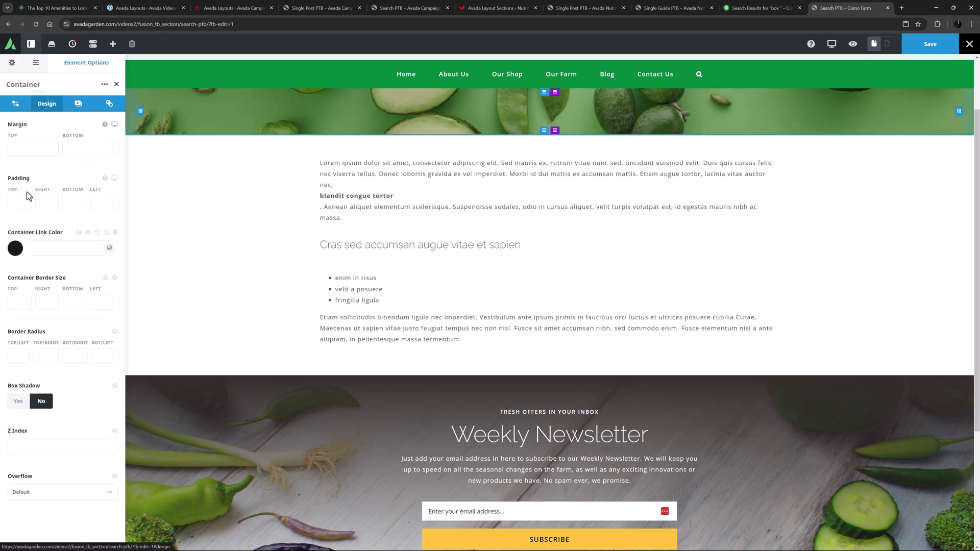
pyautogui.click(22, 206)
pyautogui.write('100')
pyautogui.press('Tab')
pyautogui.press('Tab')
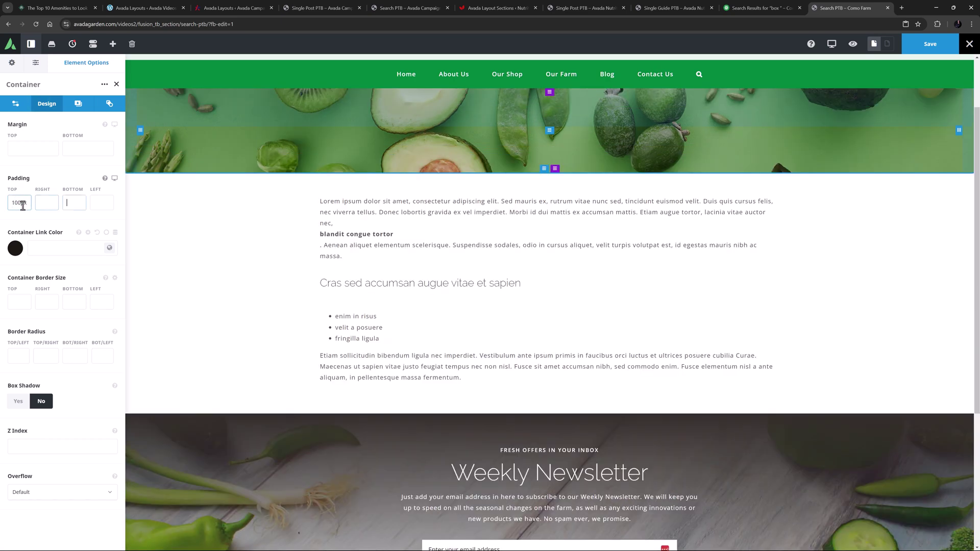
pyautogui.write('100')
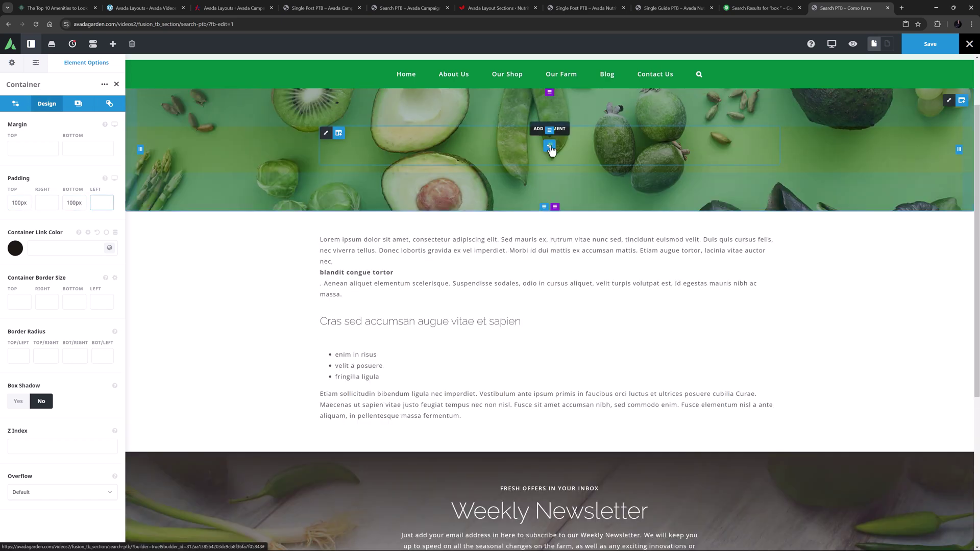
# Add the saved search heading and search text library elements, plus a Search box below
pyautogui.click(551, 146)
pyautogui.click(204, 105)
pyautogui.click(390, 131)
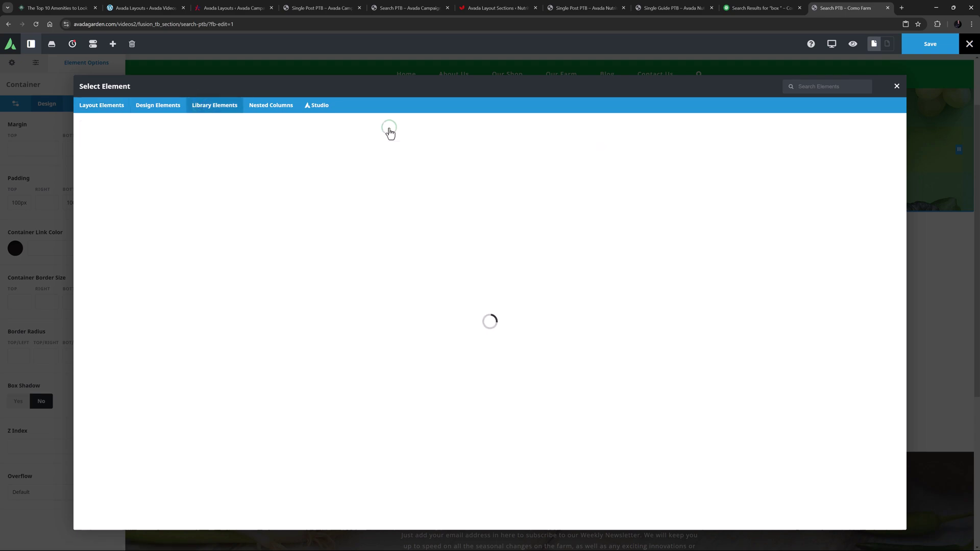
pyautogui.click(556, 139)
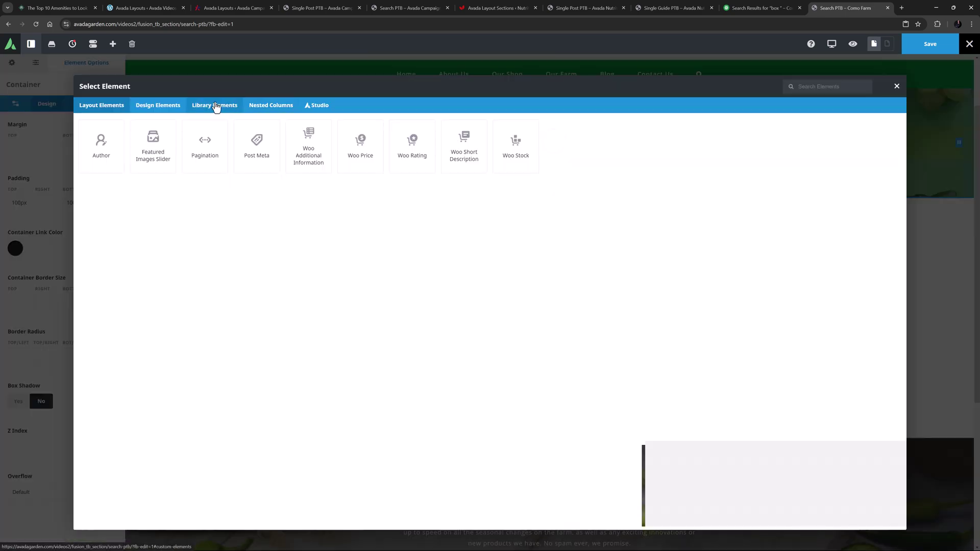
pyautogui.click(215, 105)
pyautogui.click(192, 132)
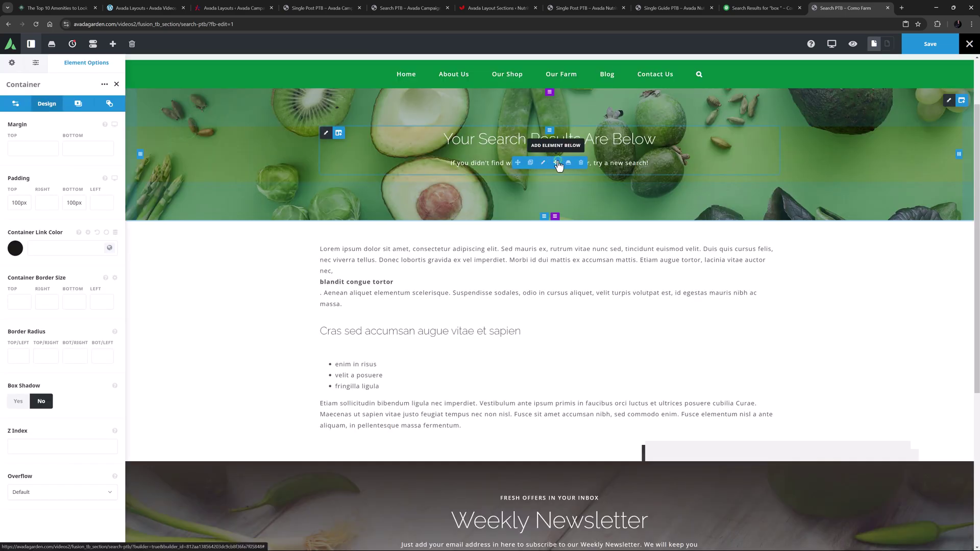
pyautogui.click(556, 159)
pyautogui.click(157, 105)
pyautogui.click(100, 294)
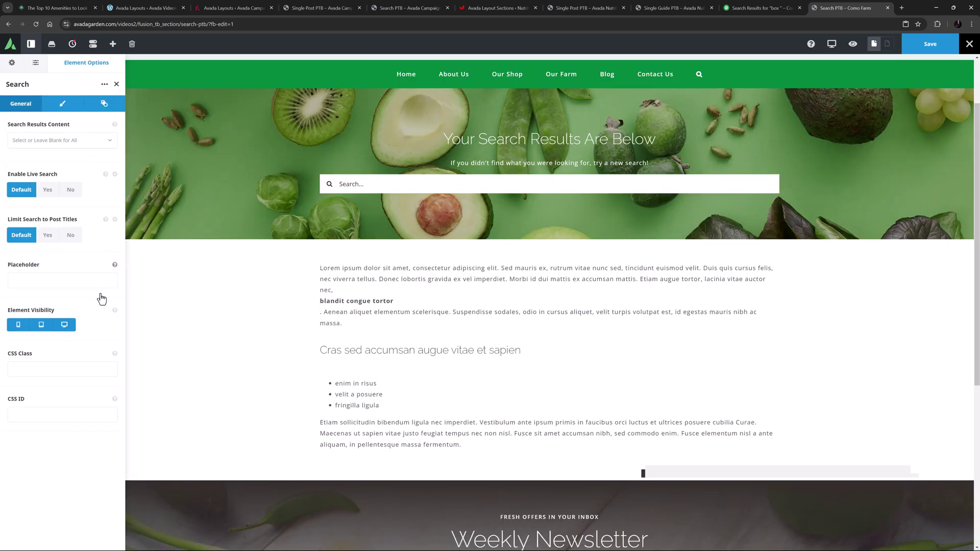
# Make the column 2/3 wide, centre it in the container, and save the section
pyautogui.moveTo(351, 134)
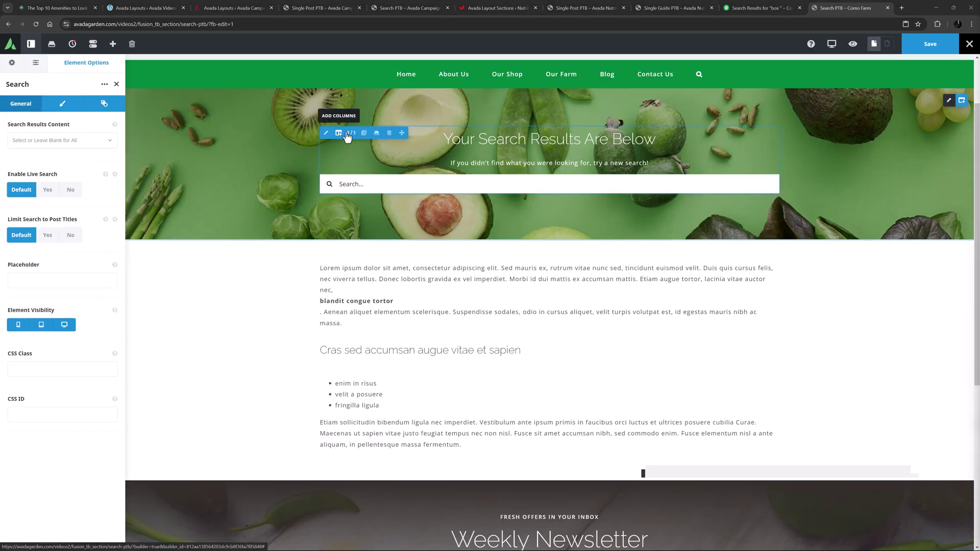
pyautogui.click(341, 116)
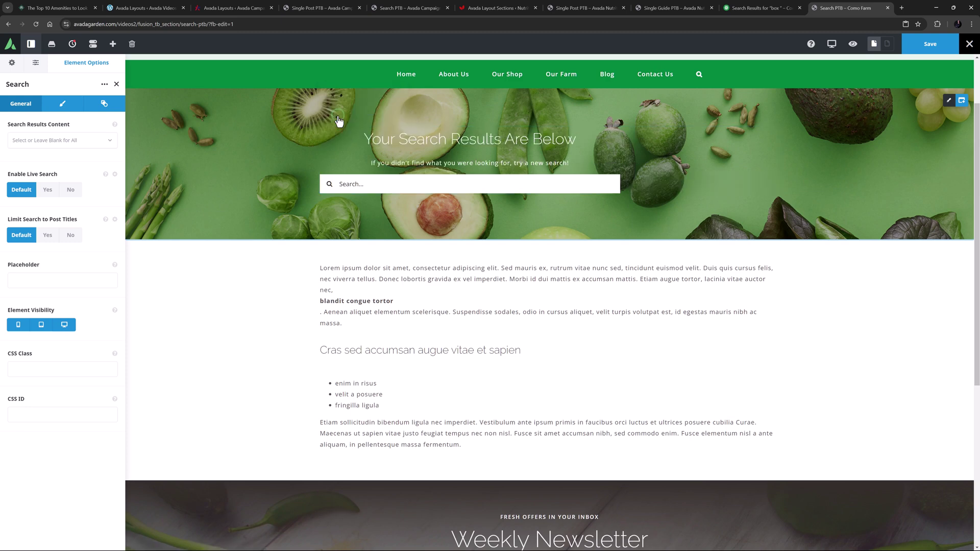
pyautogui.click(933, 107)
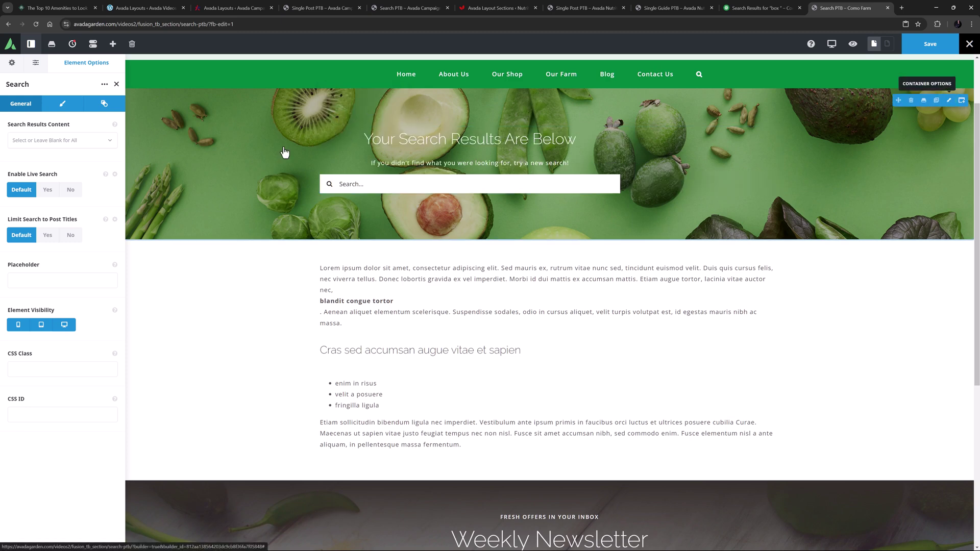
pyautogui.click(61, 305)
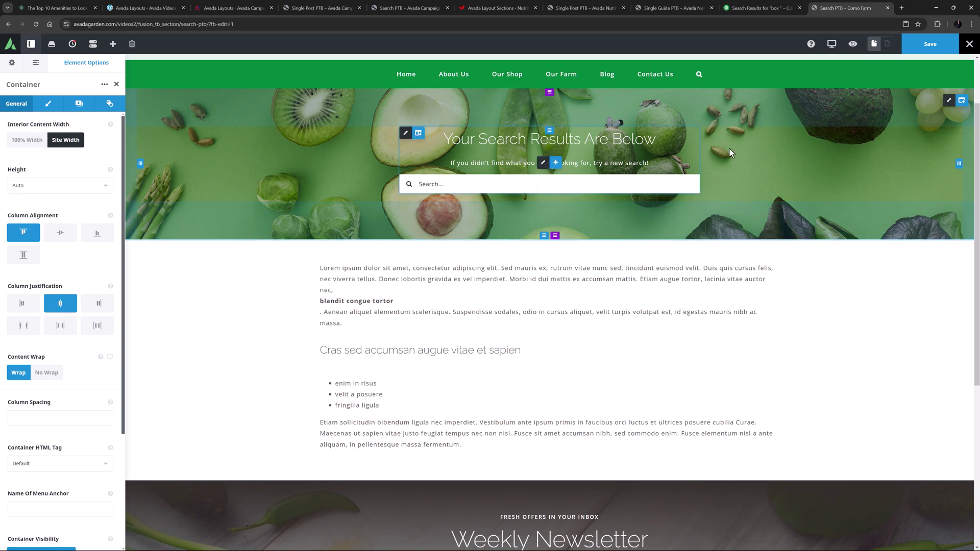
pyautogui.click(930, 46)
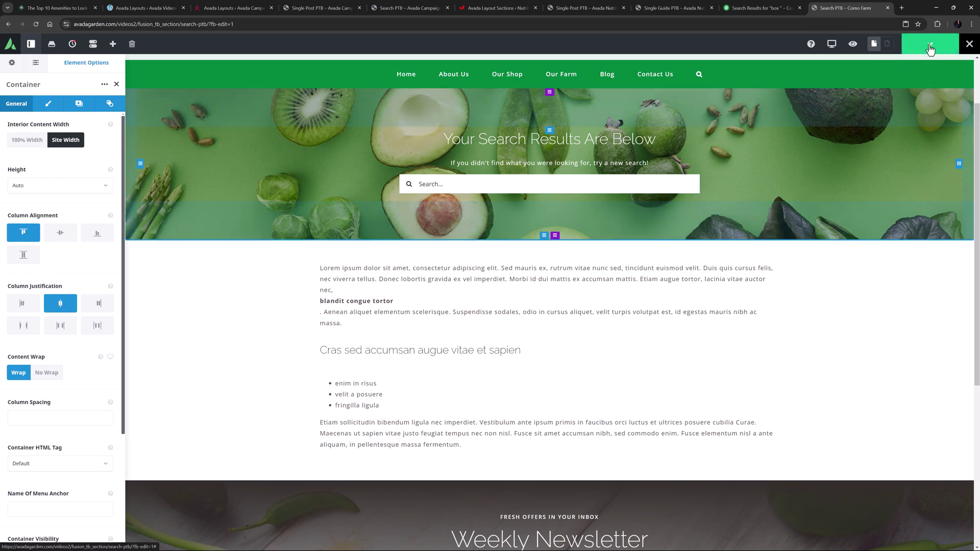
# Back in Avada Layouts, assign the existing Search PTB section as the Search Results page title bar
pyautogui.rightClick(8, 24)
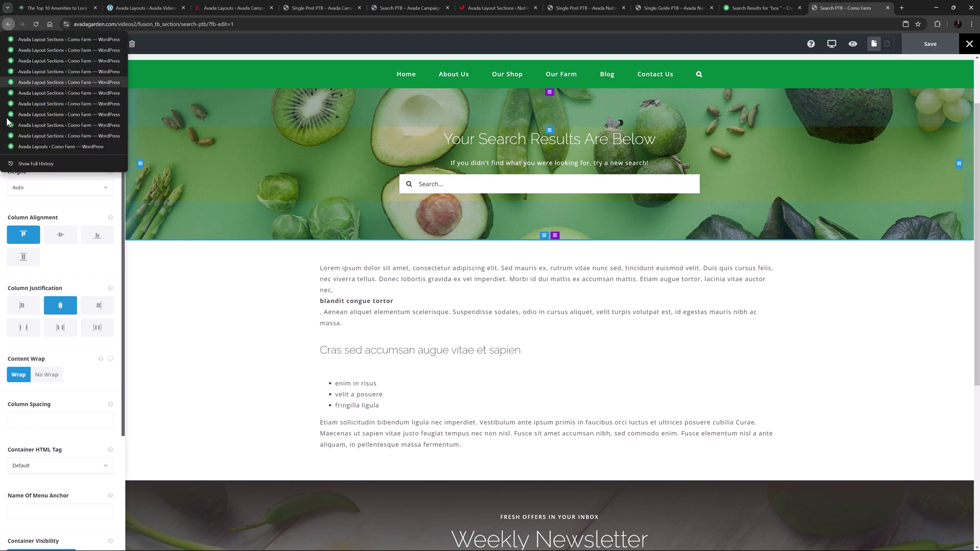
pyautogui.click(11, 150)
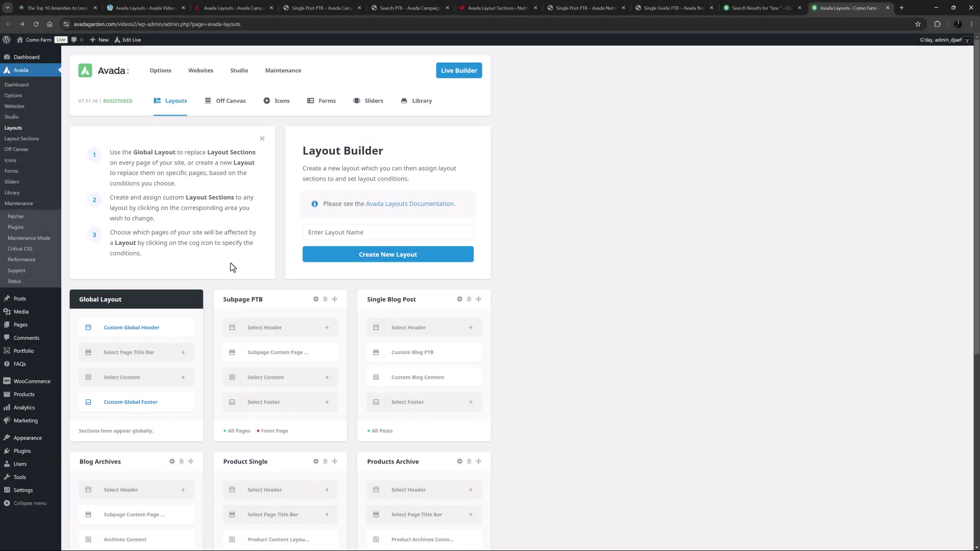
pyautogui.scroll(-5, 241, 282)
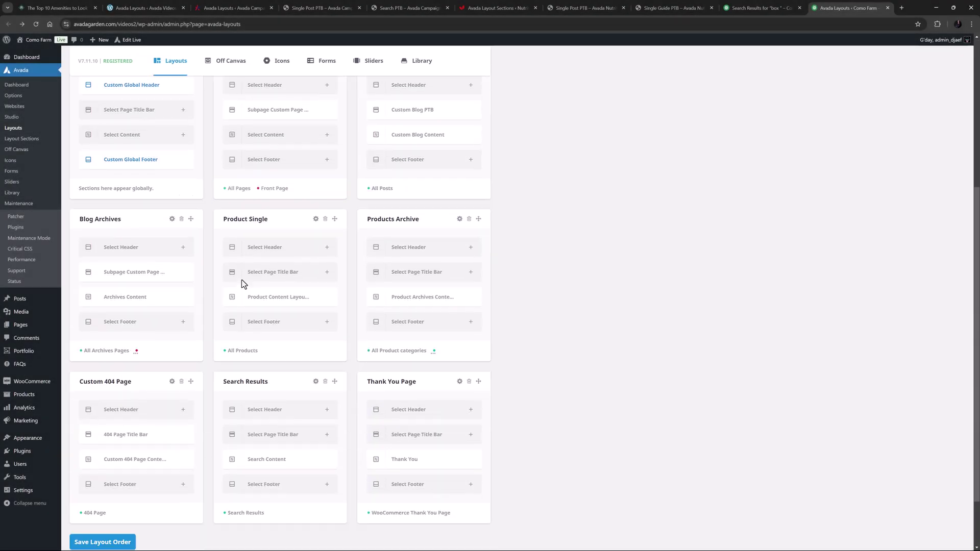
pyautogui.click(269, 371)
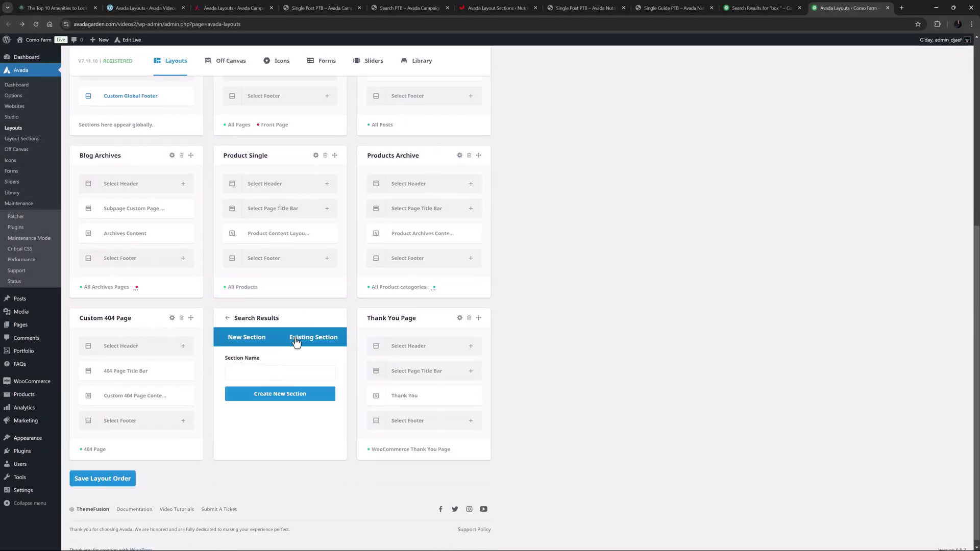
pyautogui.click(294, 341)
pyautogui.click(252, 360)
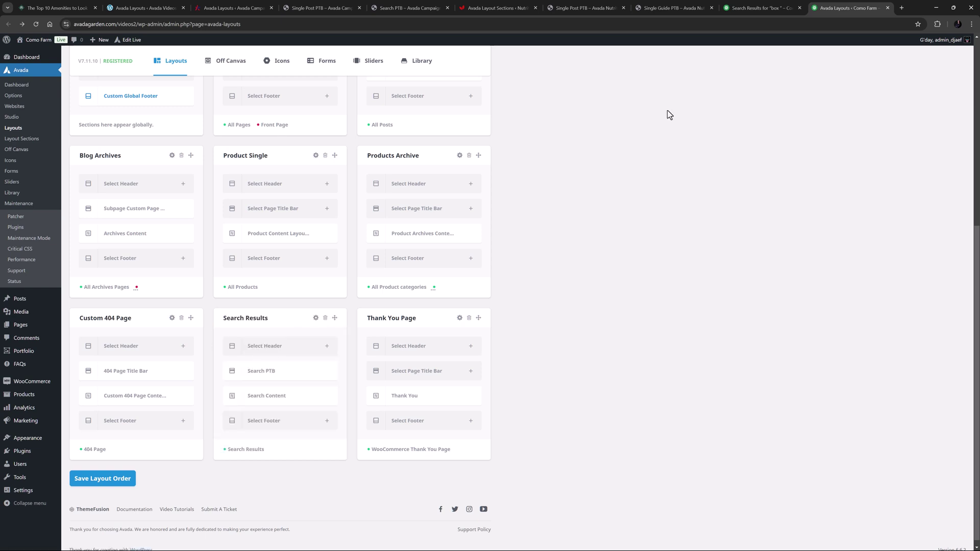
pyautogui.click(766, 8)
# Rerun the site search for 'box' to view the results under the new title bar
pyautogui.click(636, 143)
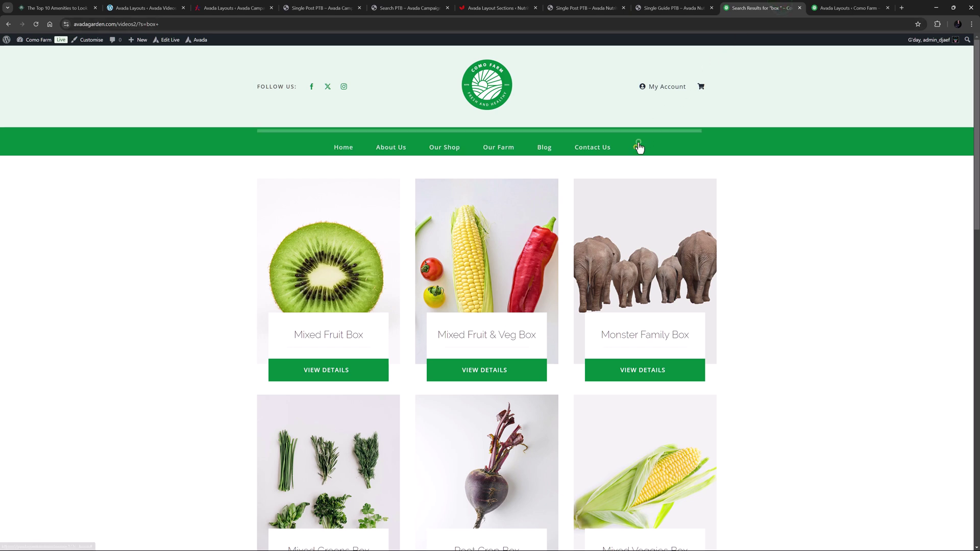
pyautogui.press('Return')
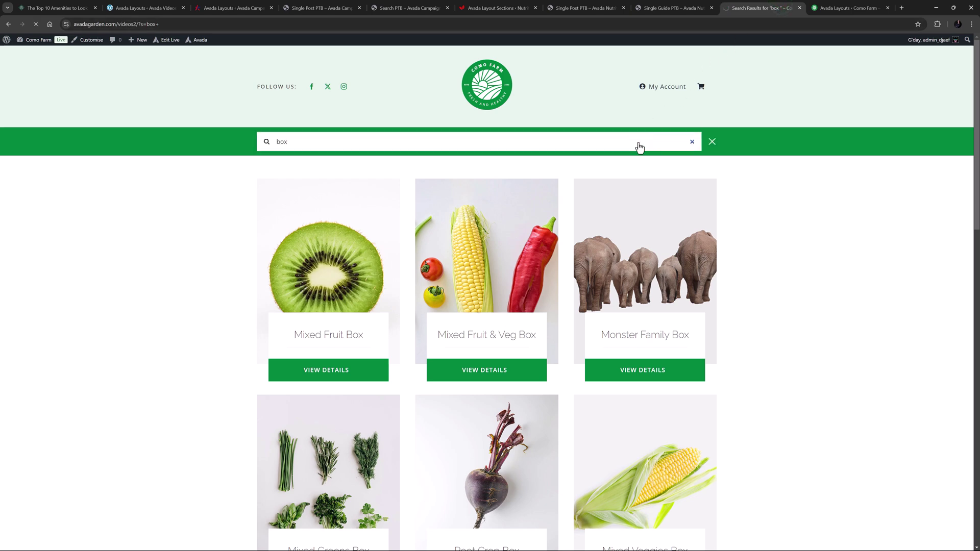